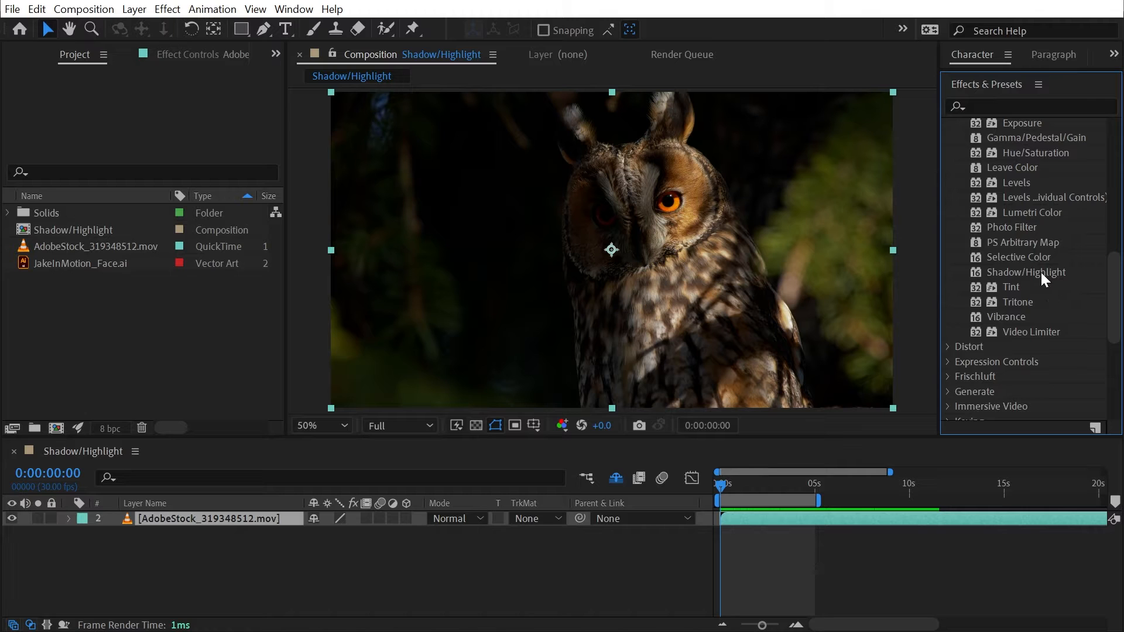
Step: Apply the Shadow/Highlight effect to the AdobeStock_319348512.mov layer and toggle it to compare the owl footage before and after
left_click_drag(1041, 271, 800, 285)
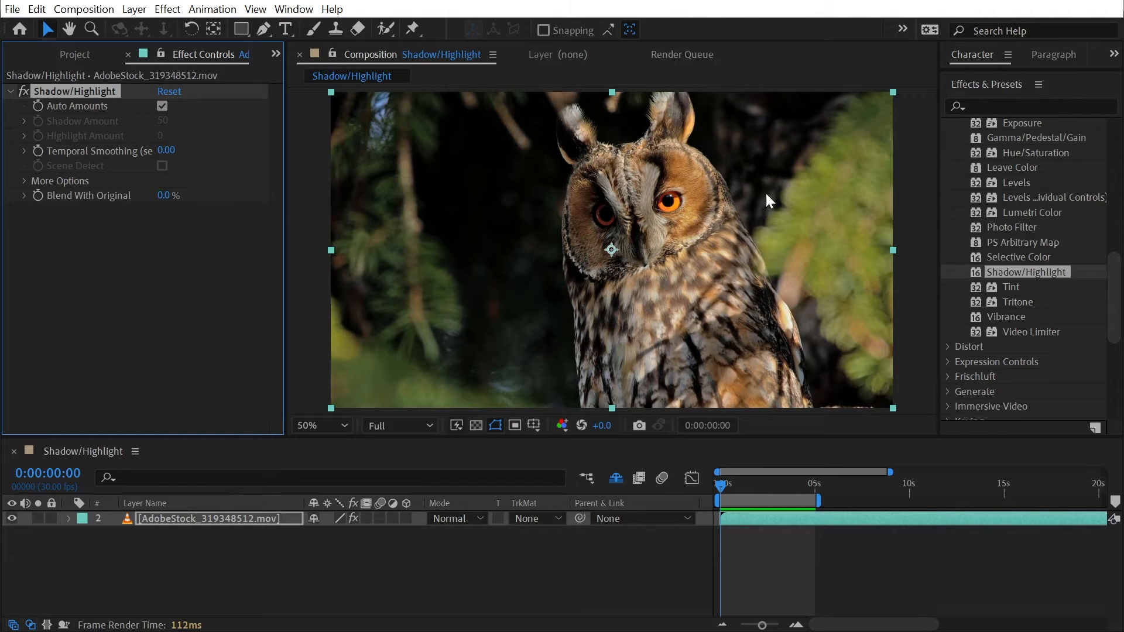
left_click(21, 89)
left_click(21, 90)
left_click(21, 90)
left_click(21, 88)
Step: Extend the work area to about 8 seconds and scrub to about 0:00:03:19, comparing the footage with the effect off and on
left_click_drag(739, 485, 878, 499)
left_click_drag(789, 491, 782, 484)
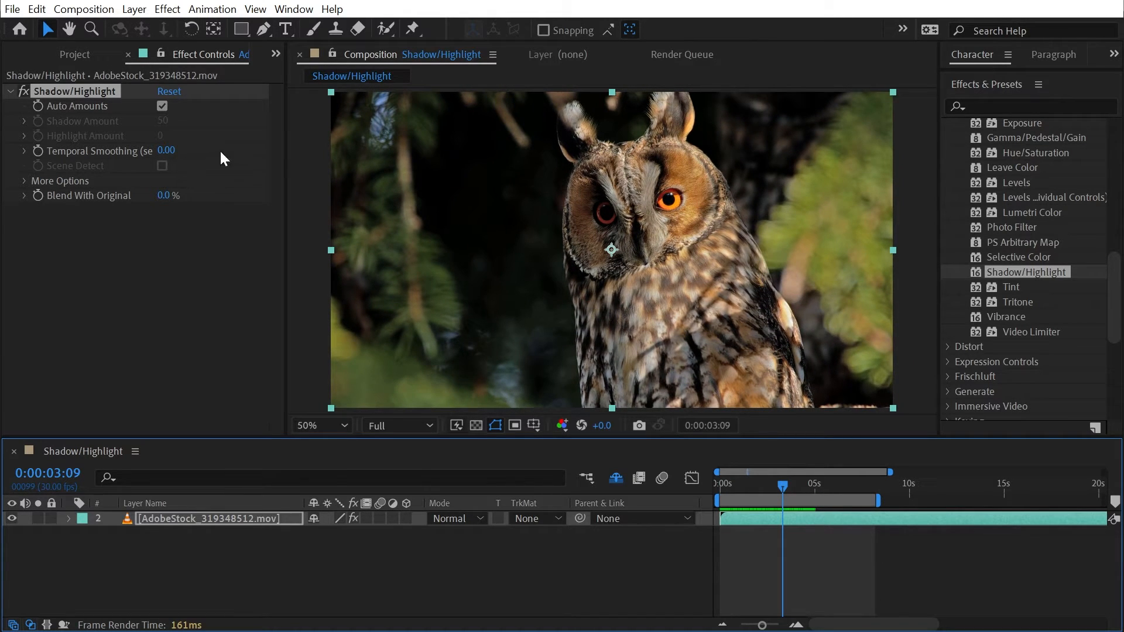
mouse_move(791, 493)
left_mouse_down()
mouse_move(834, 500)
mouse_move(761, 491)
mouse_move(803, 493)
mouse_move(778, 497)
left_mouse_up()
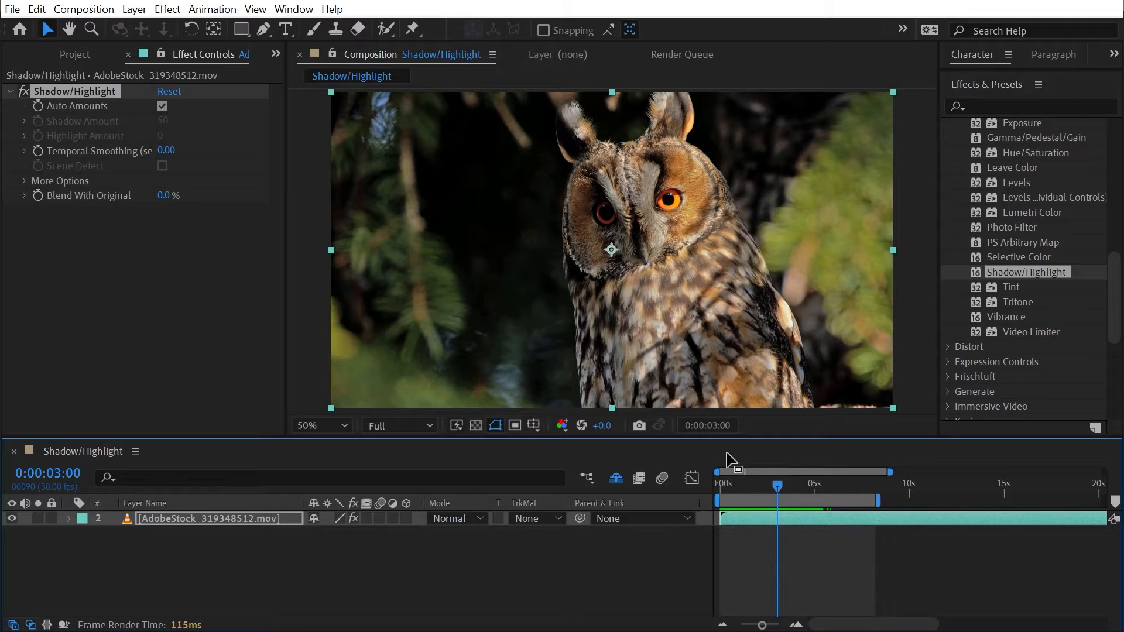
mouse_move(771, 487)
left_mouse_down()
mouse_move(744, 487)
mouse_move(844, 491)
mouse_move(732, 505)
mouse_move(779, 498)
mouse_move(728, 483)
mouse_move(897, 489)
mouse_move(789, 487)
left_mouse_up()
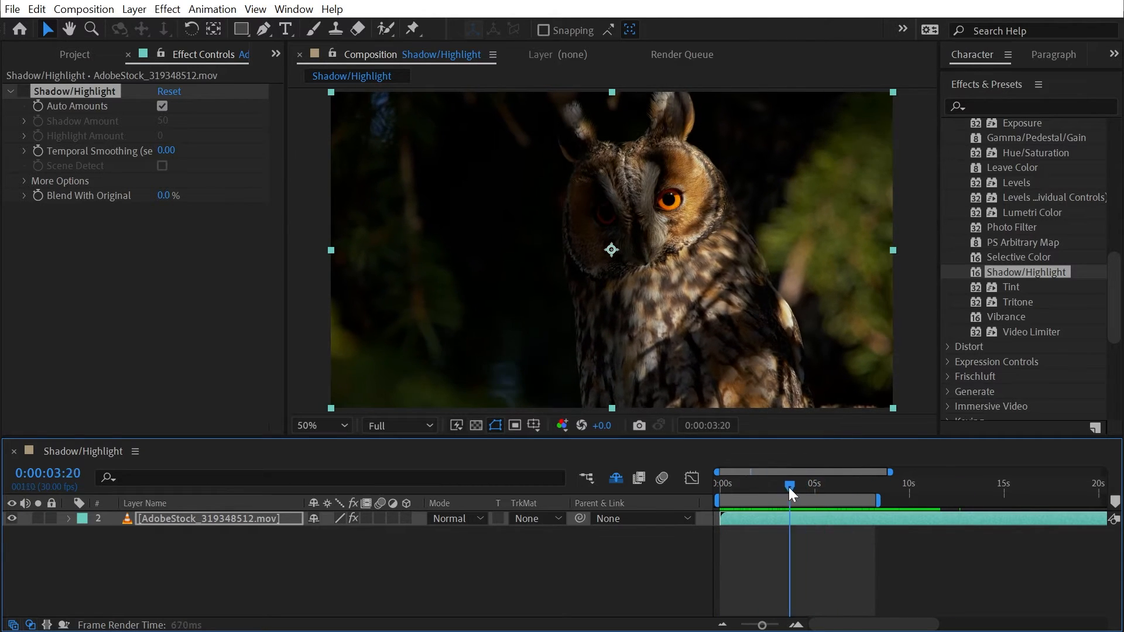
left_click(25, 91)
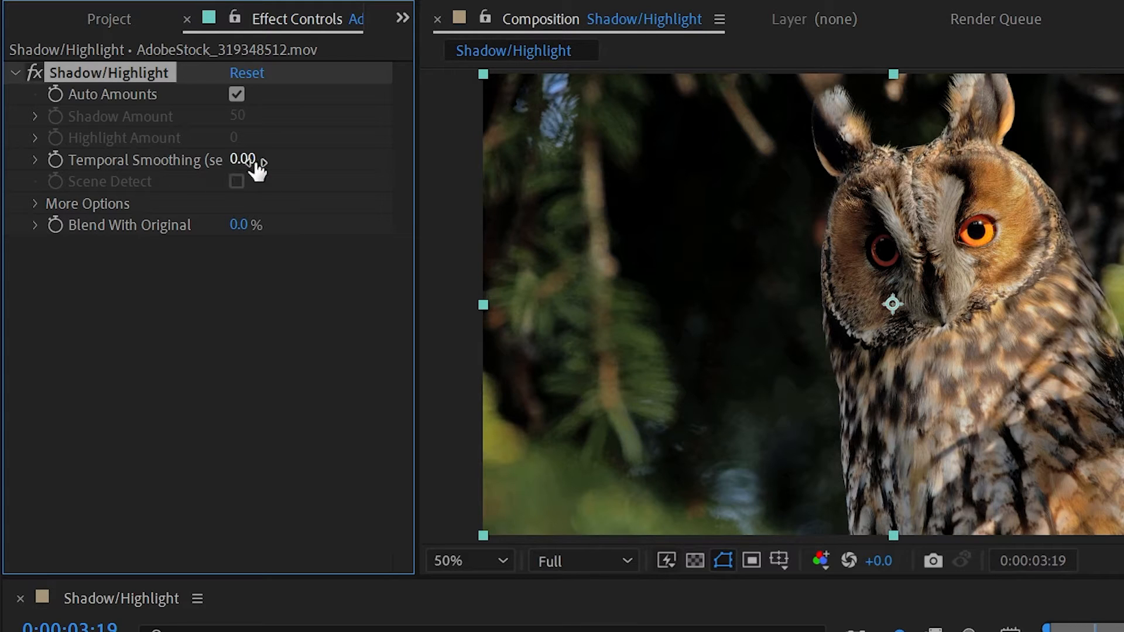
Step: Set the Shadow/Highlight effect's Temporal Smoothing to 1.4 seconds
left_click(271, 148)
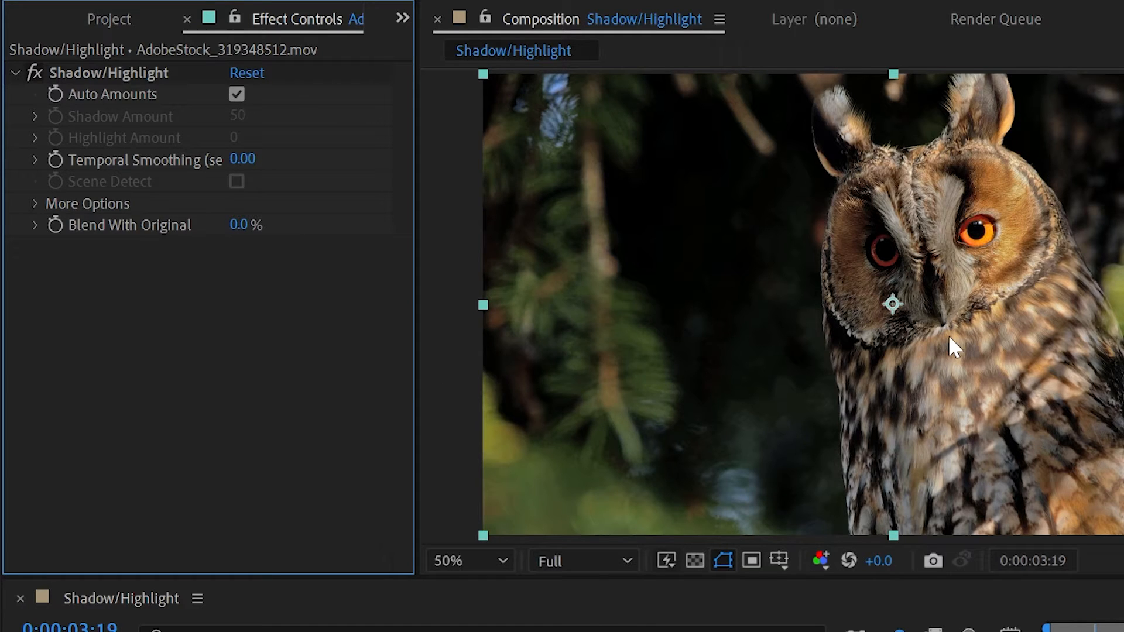
left_click(242, 158)
type("1.4")
key("Return")
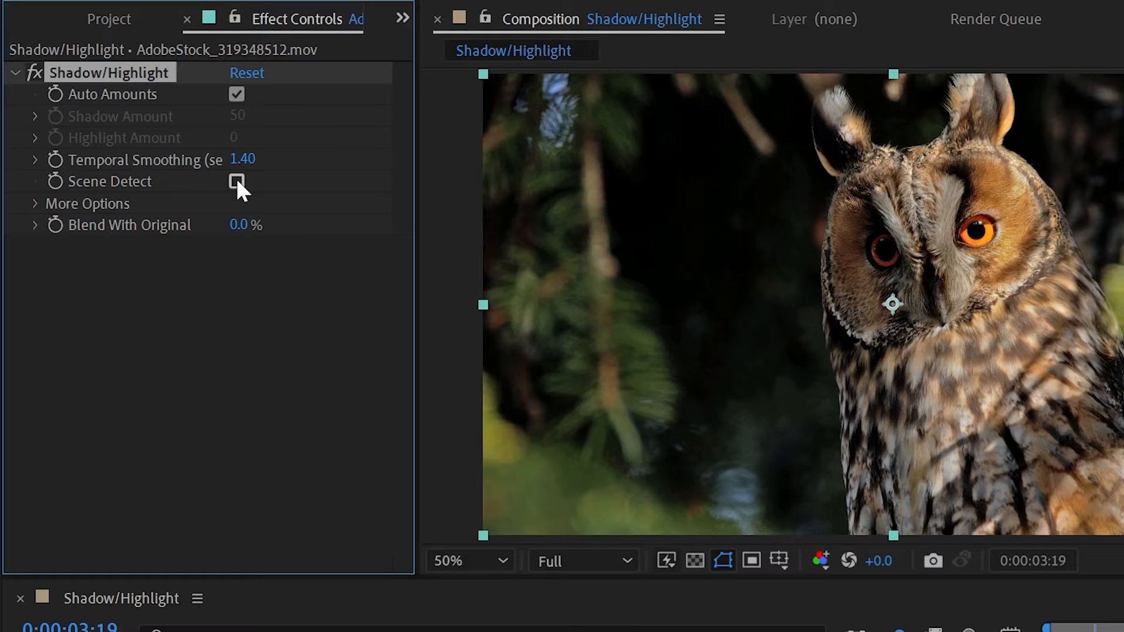
Step: Turn off Auto Amounts, compare with the original footage, and raise Shadow Amount to 85
left_click(236, 94)
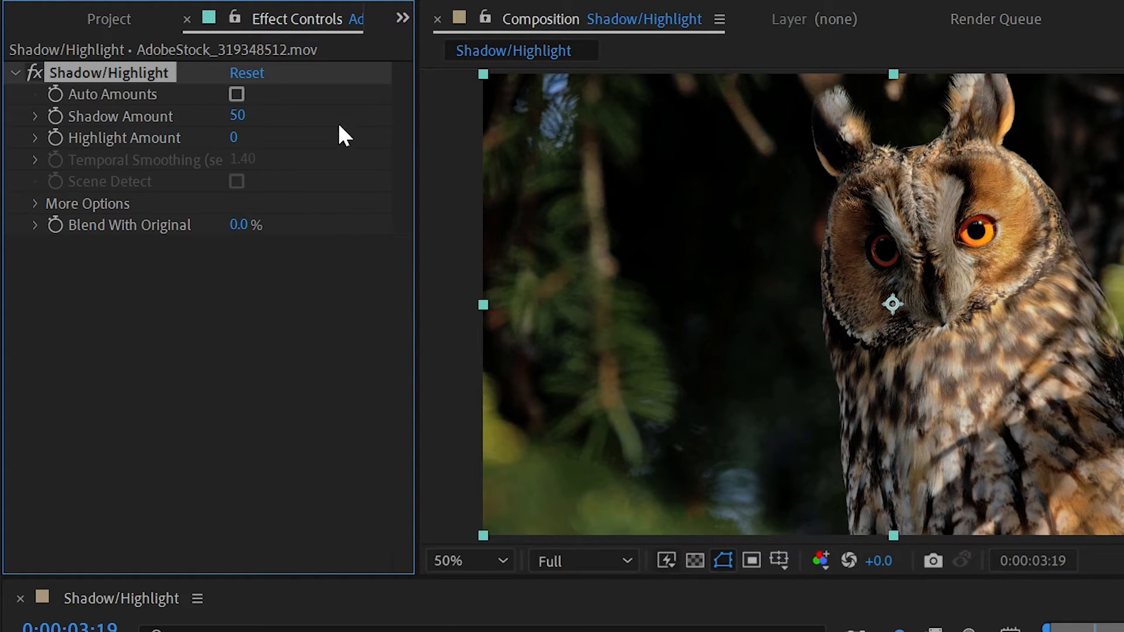
left_click(34, 72)
left_click(32, 70)
left_click_drag(240, 120, 202, 150)
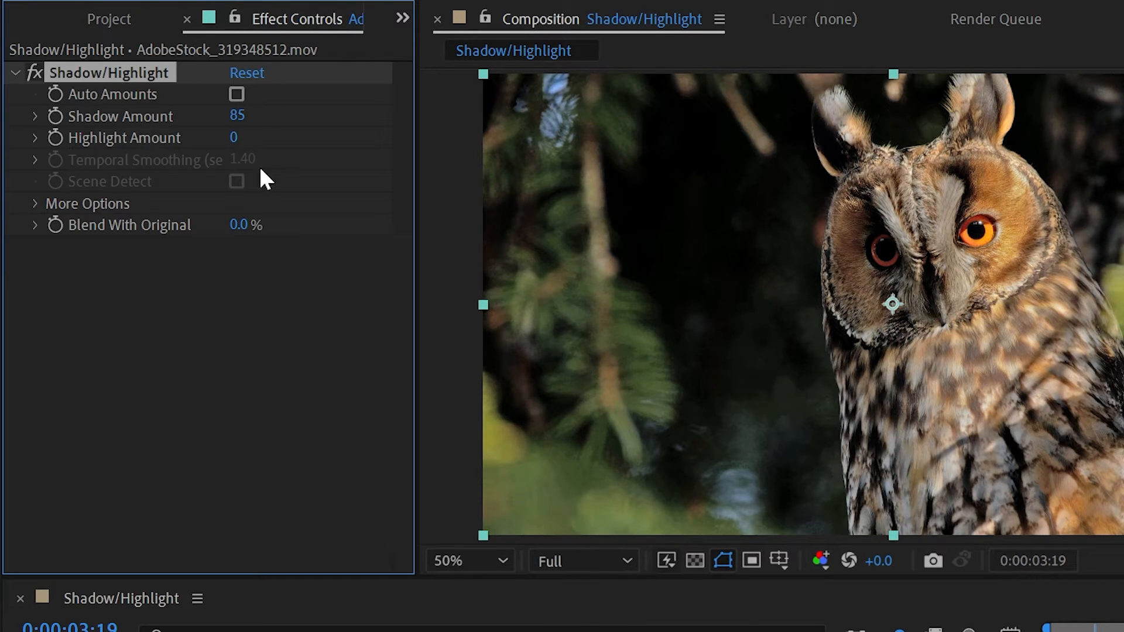
Step: Try Highlight Amount at 100, and balance the effect with Shadow Amount 52 and Highlight Amount 37
left_click_drag(233, 138, 391, 135)
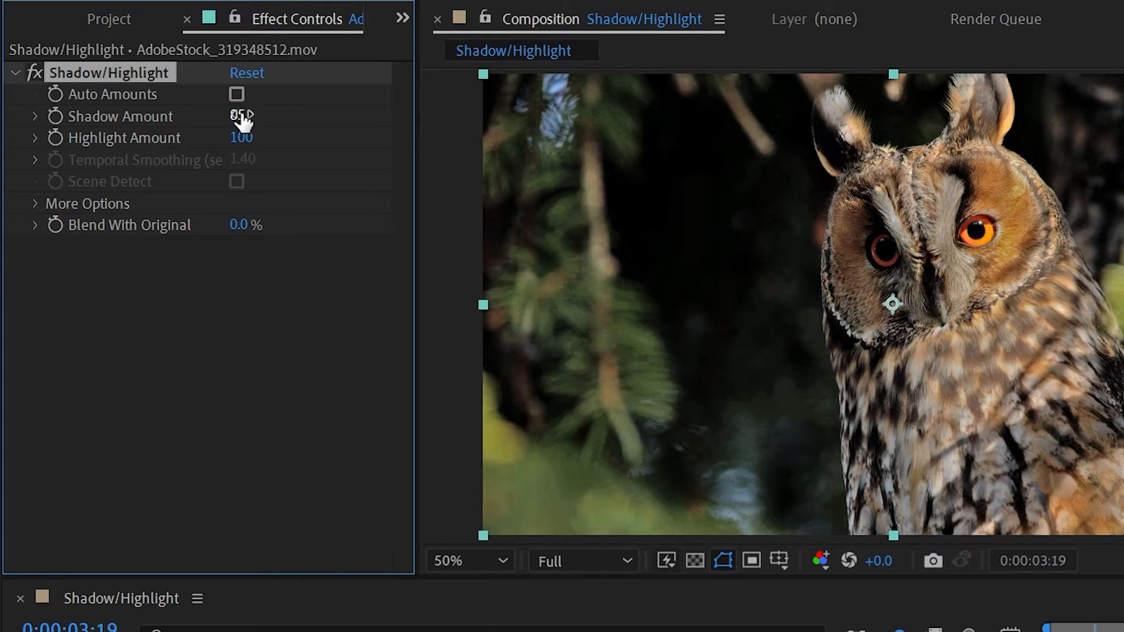
left_click_drag(239, 116, 193, 110)
left_click_drag(238, 141, 154, 134)
left_click(37, 72)
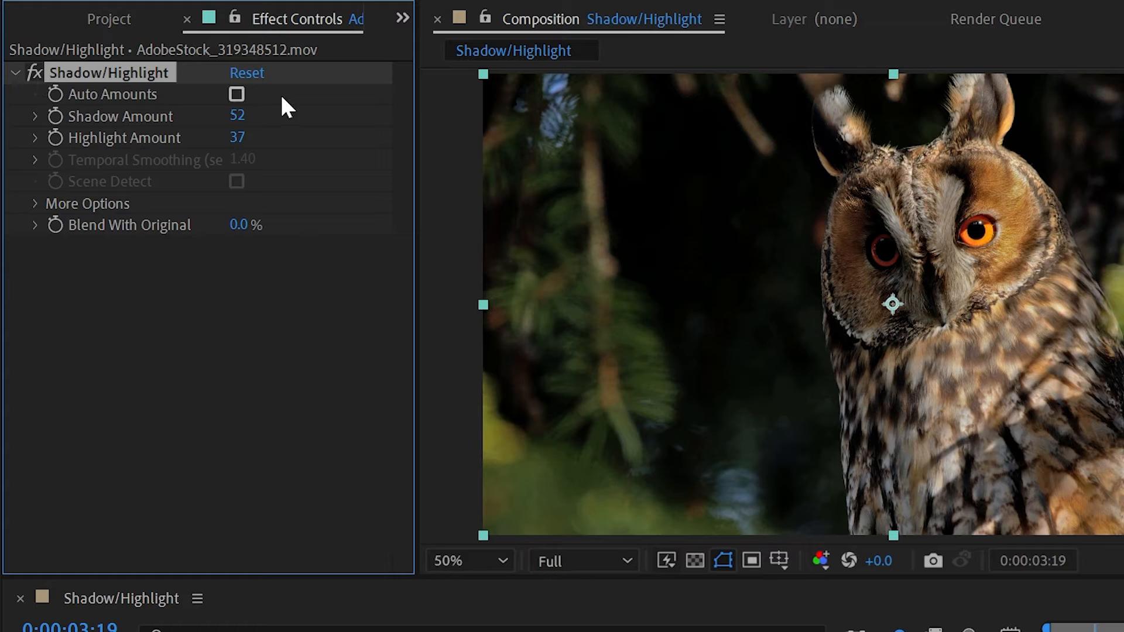
Step: Reveal the effect's additional options and raise both Shadow Amount and Shadow Tonal Width to 100
left_click(35, 203)
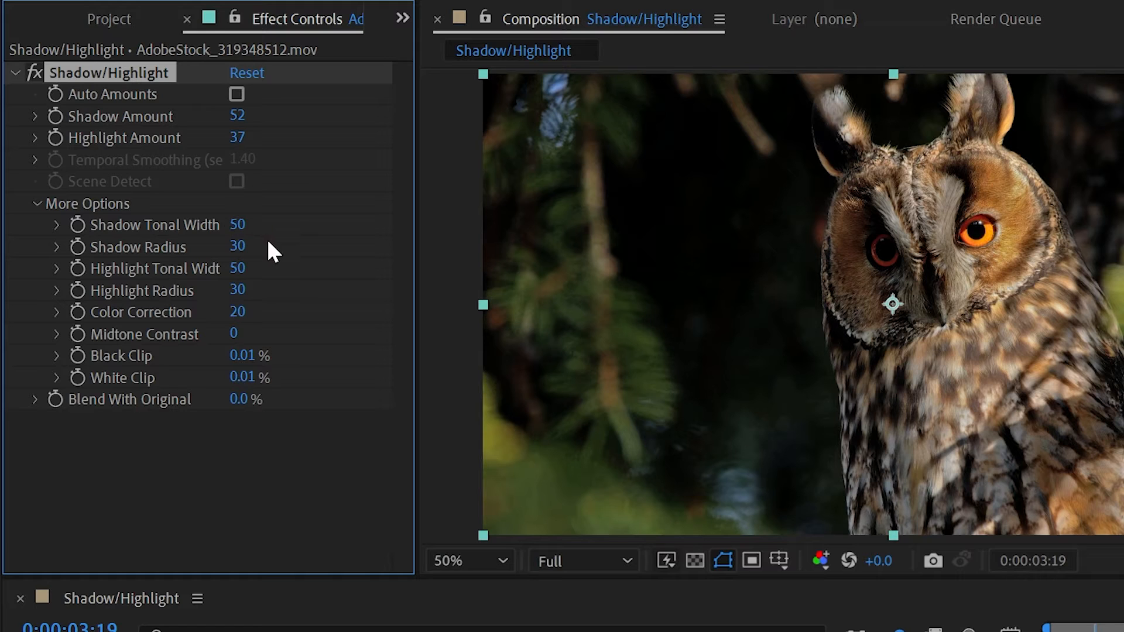
left_click_drag(242, 115, 240, 95)
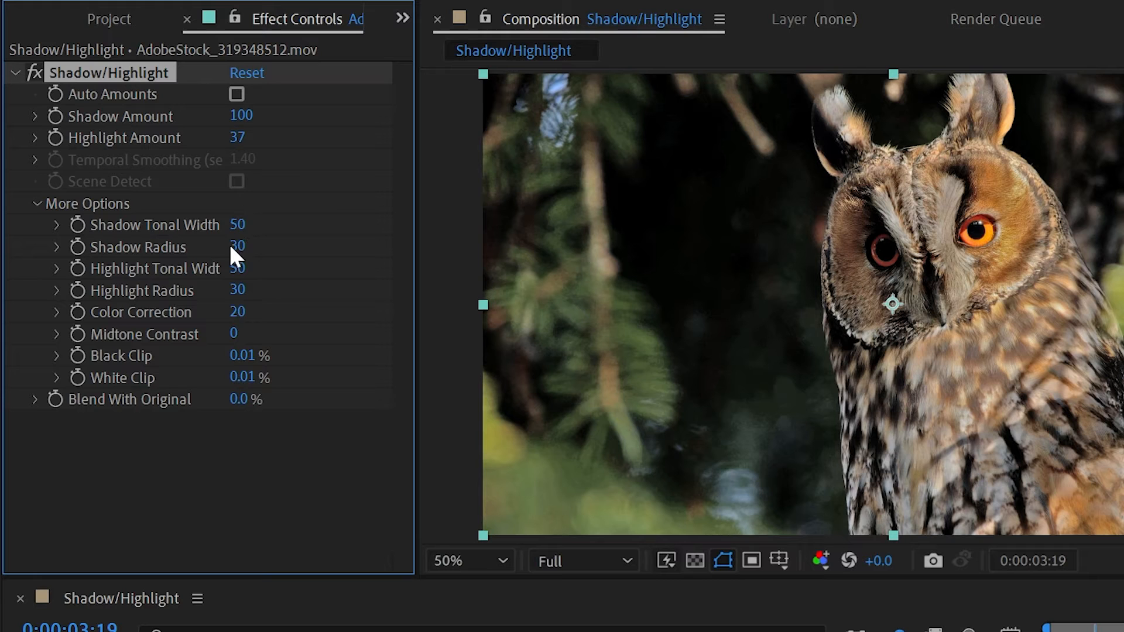
left_click_drag(234, 233, 291, 219)
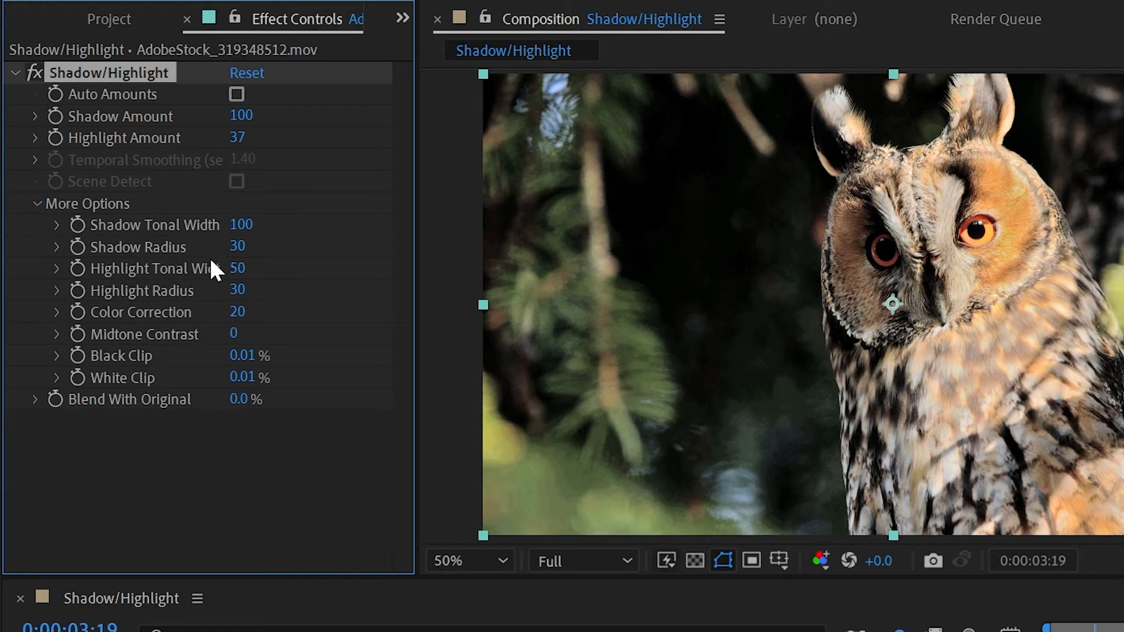
Step: Reset the Shadow/Highlight effect with Auto Amounts on, try a larger Highlight Radius, and raise Shadow Radius to 79
left_click(250, 132)
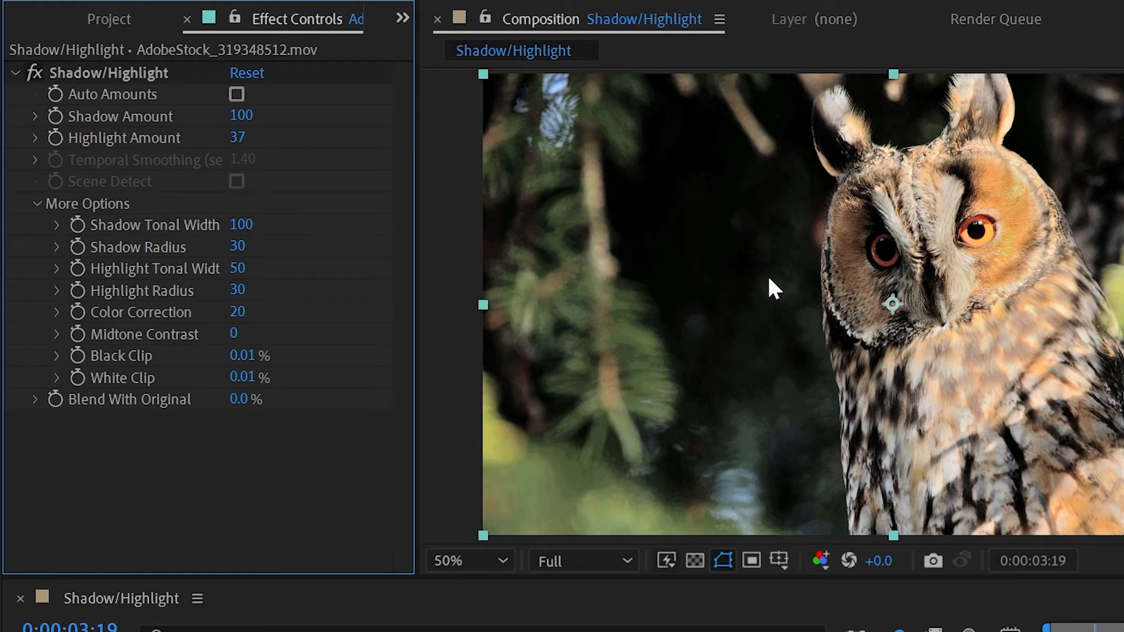
left_click(236, 94)
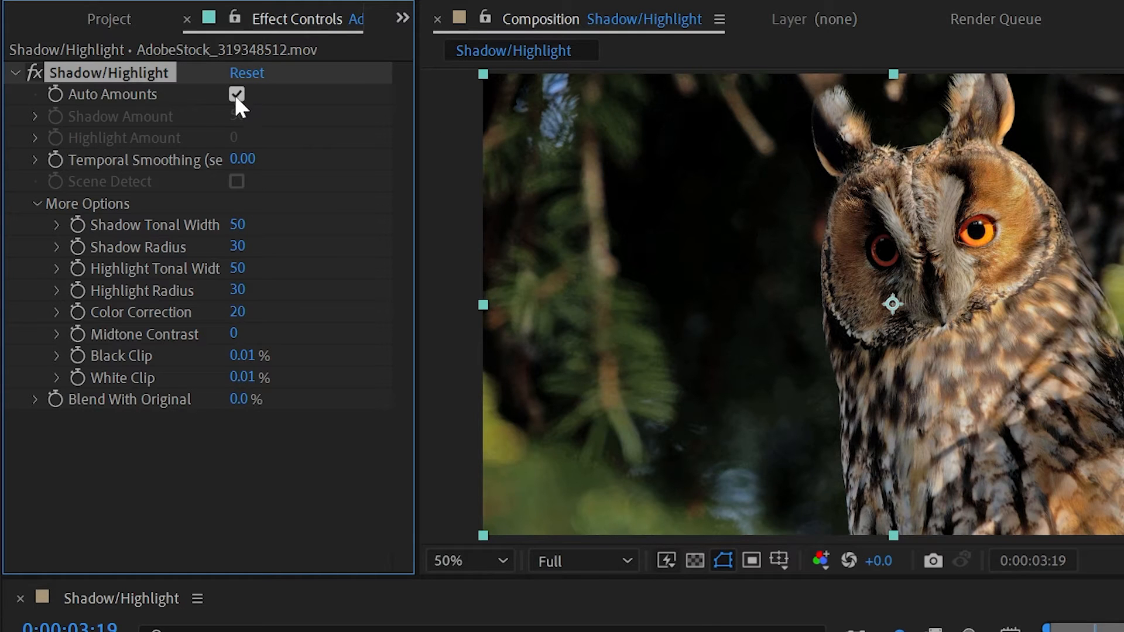
left_click_drag(237, 246, 282, 230)
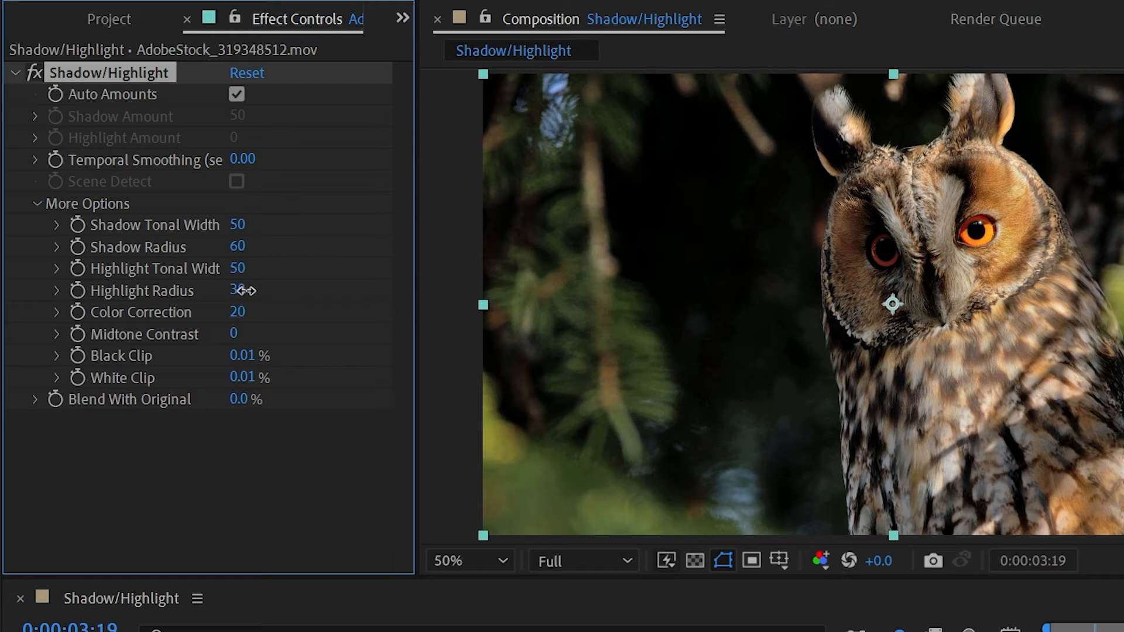
left_click_drag(244, 290, 305, 277)
left_click_drag(238, 246, 283, 228)
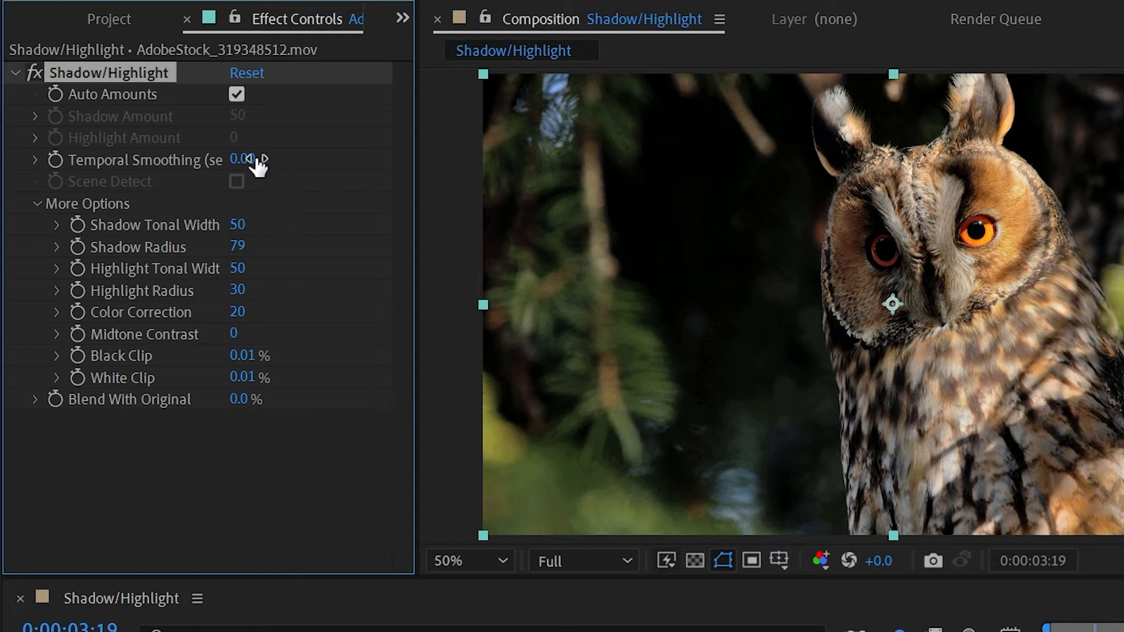
Step: Set Color Correction to 0, compare with the original footage, and try other Color Correction amounts
left_click(240, 313)
type("0")
key("Return")
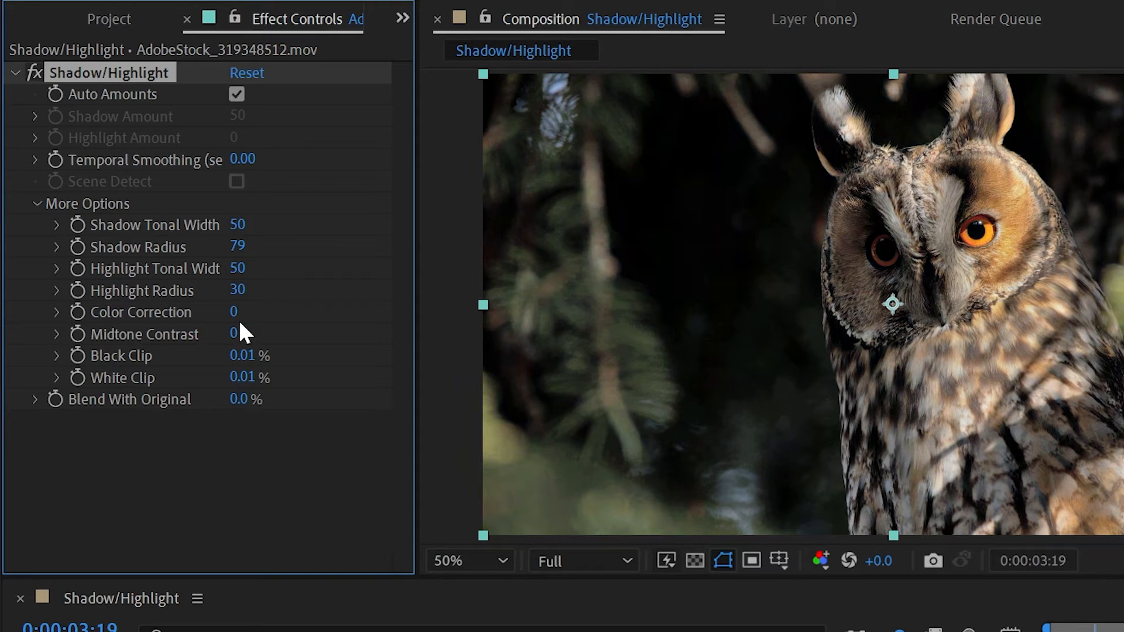
left_click(36, 70)
left_click(36, 71)
left_click_drag(234, 316, 324, 326)
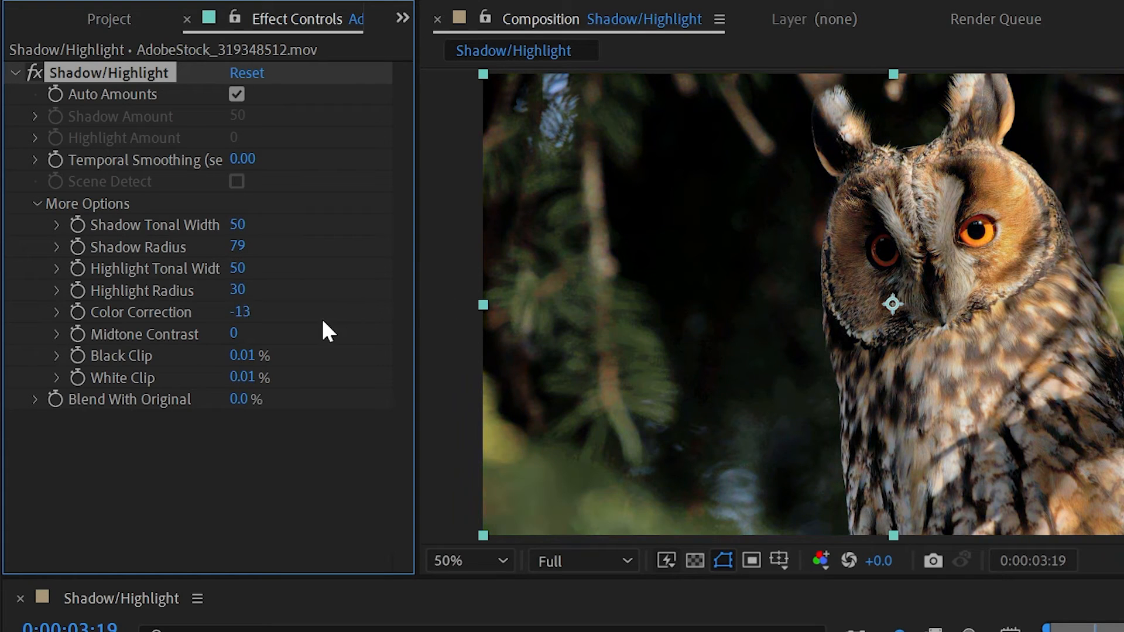
Step: Return Color Correction to 20, try it once more at 0, and undo that last change
left_click(250, 313)
type("20")
key("Return")
left_click(237, 312)
type("0")
key("Return")
key("ctrl+z")
Step: Try Midtone Contrast at 67 and at -28, comparing with the original footage, and return it to 0
left_click_drag(231, 332, 351, 319)
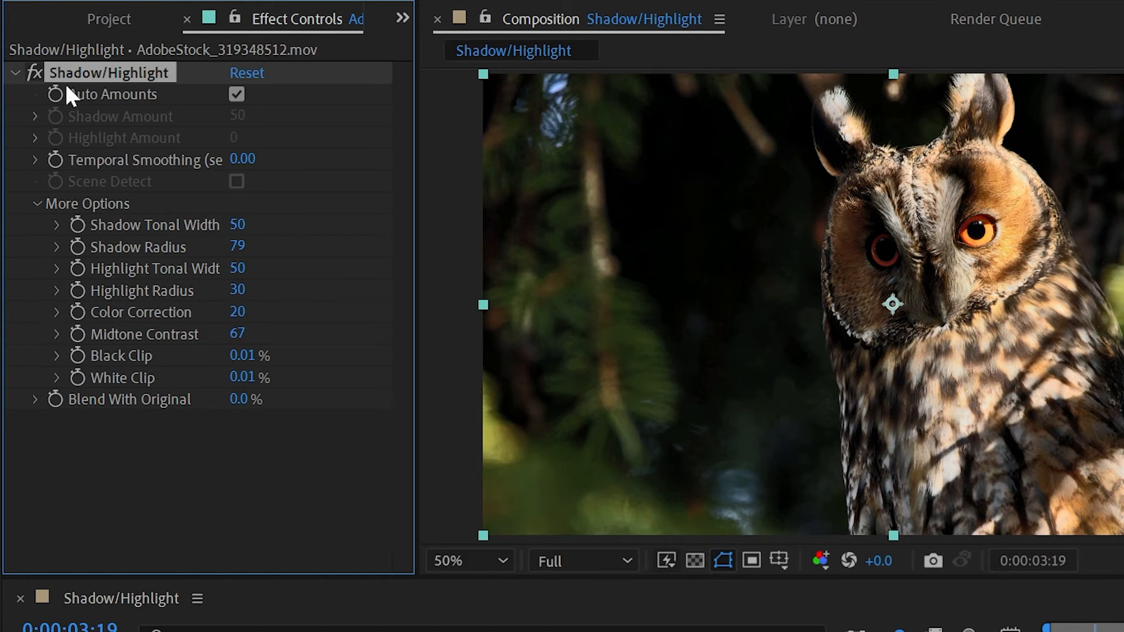
left_click(35, 73)
left_click(35, 73)
left_click_drag(238, 335, 104, 324)
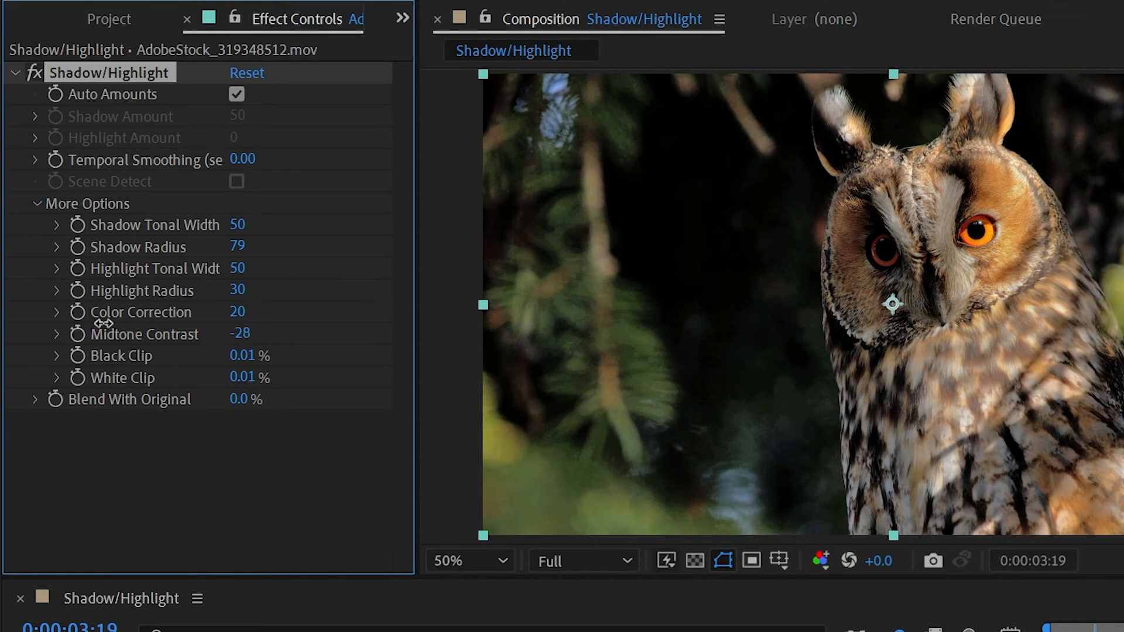
left_click(238, 333)
type("0")
key("Return")
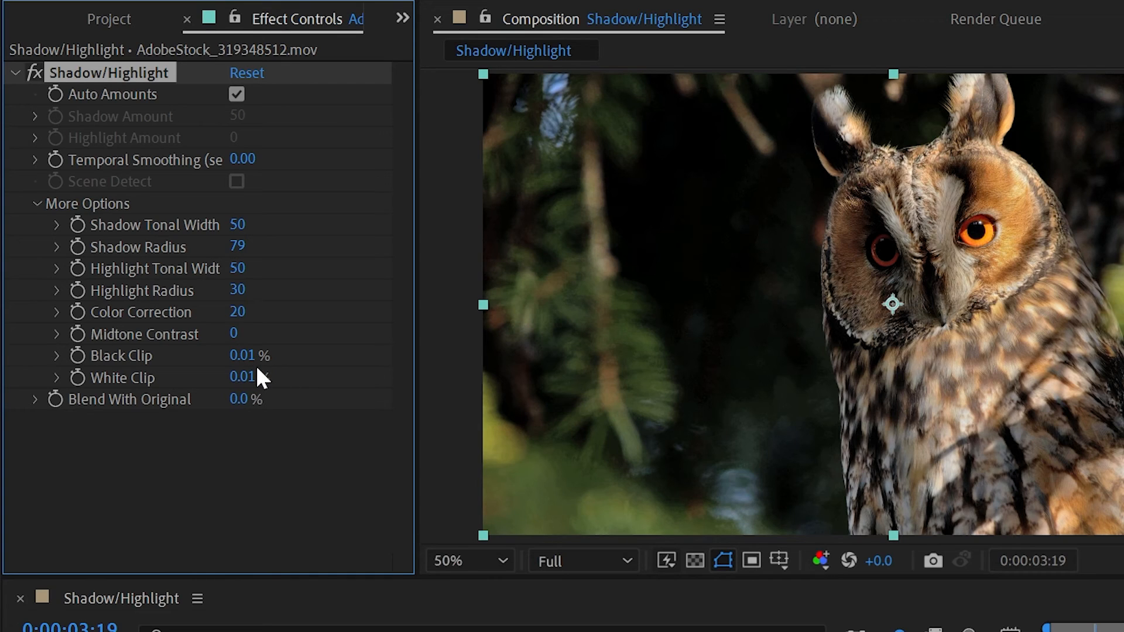
Step: Set both Black Clip and White Clip to 0%
type("0")
key("Return")
left_click(245, 384)
type("0")
key("Return")
Step: Raise Black Clip to 27.50% and White Clip to 44.60%, and try blending the result with the original footage
left_click_drag(244, 355, 582, 349)
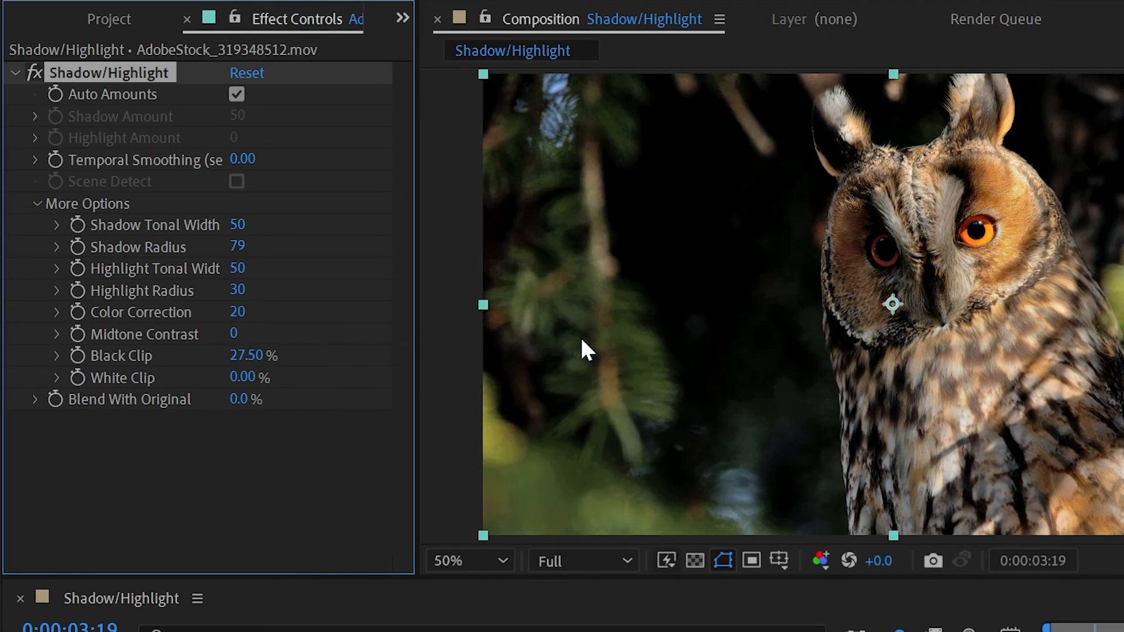
left_click_drag(245, 379, 801, 351)
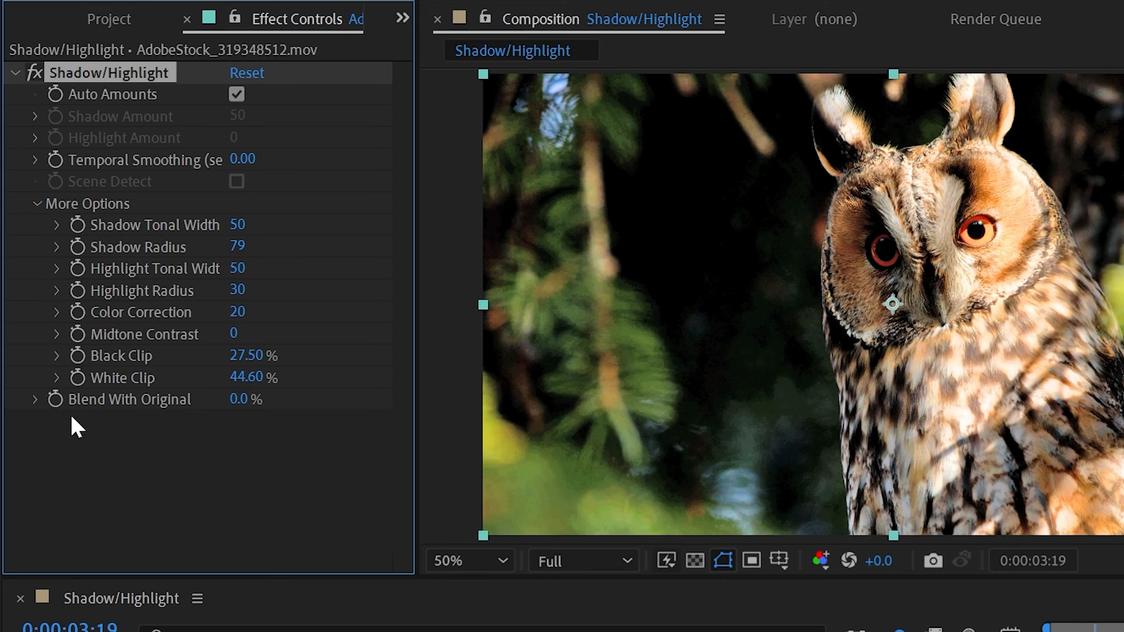
left_click_drag(237, 398, 330, 390)
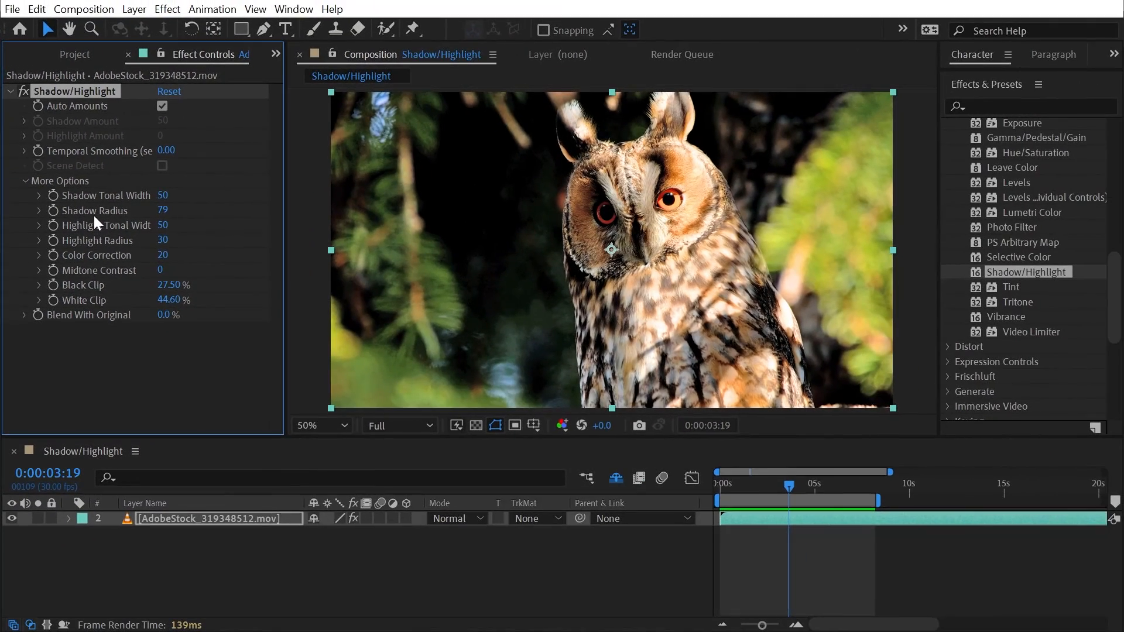